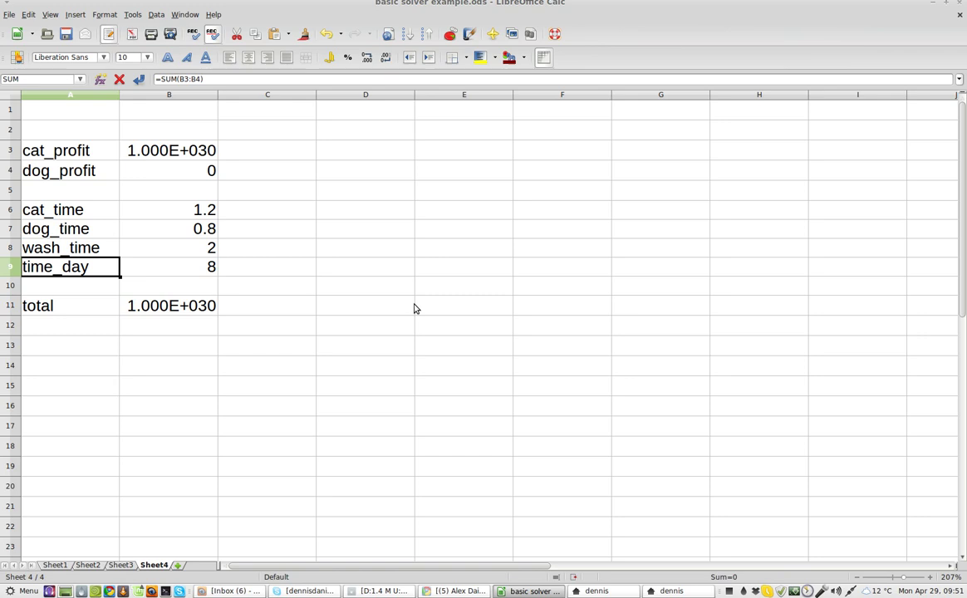
pyautogui.click(133, 15)
pyautogui.moveTo(155, 20)
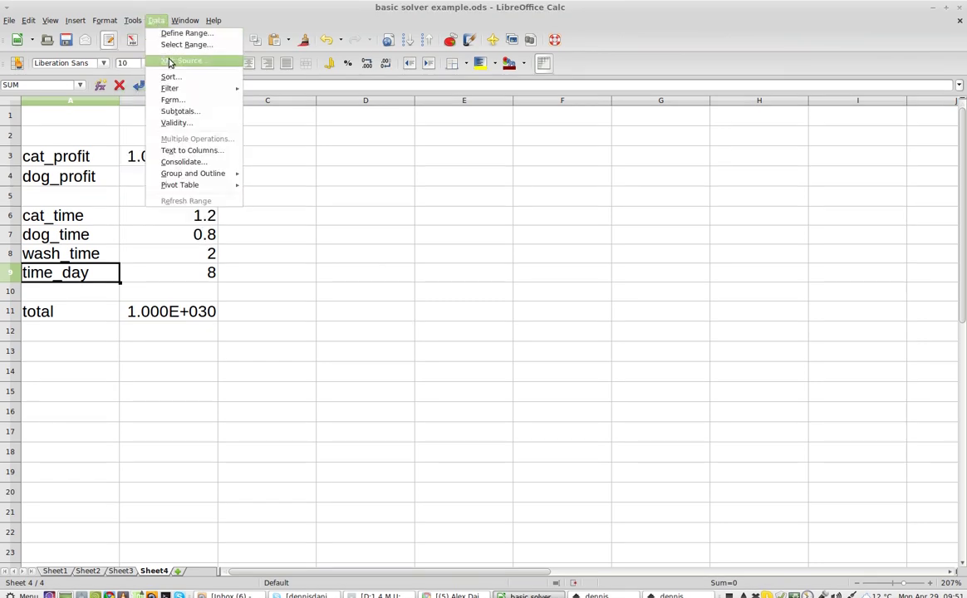
pyautogui.click(152, 83)
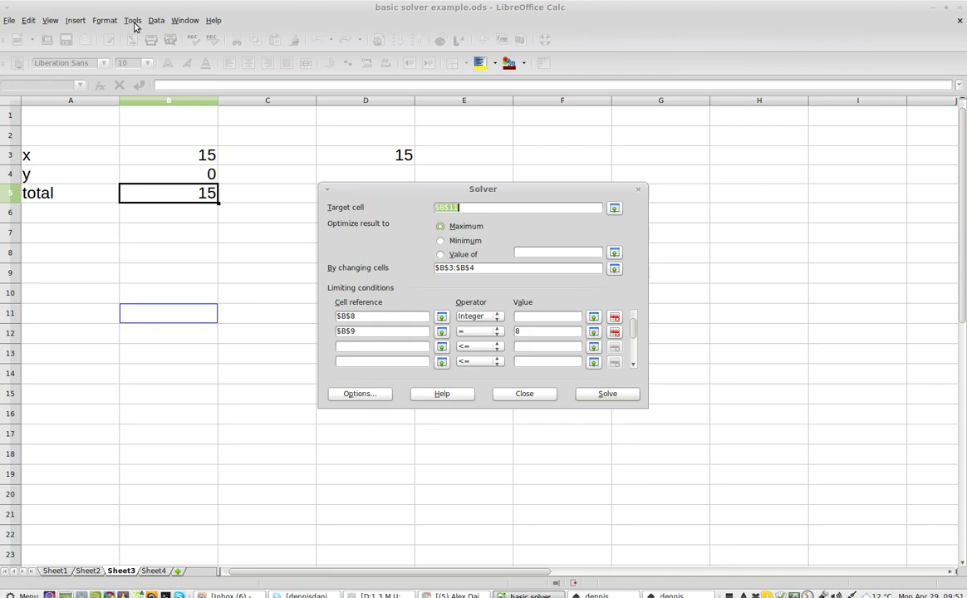
pyautogui.click(171, 234)
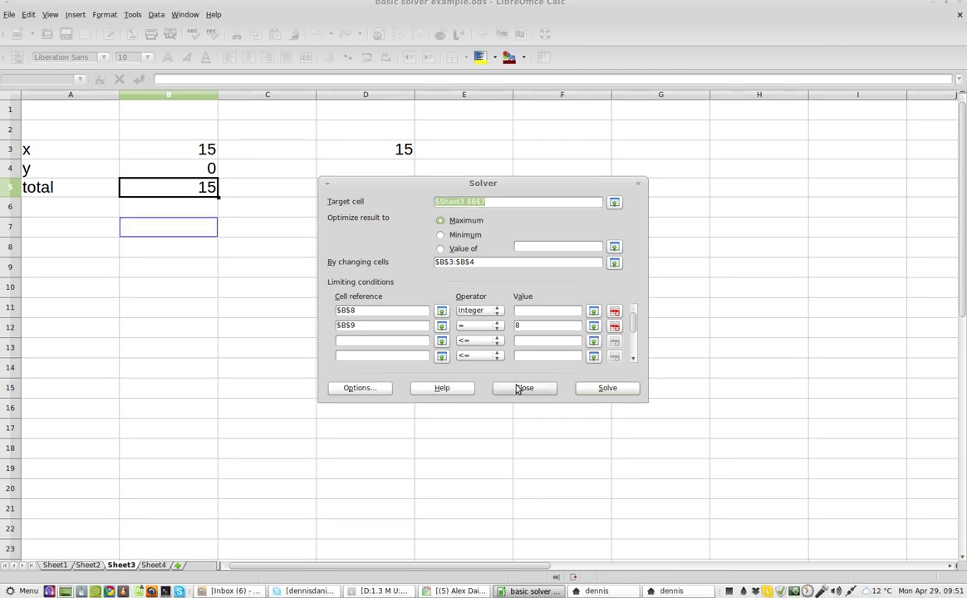
pyautogui.click(524, 388)
pyautogui.click(153, 565)
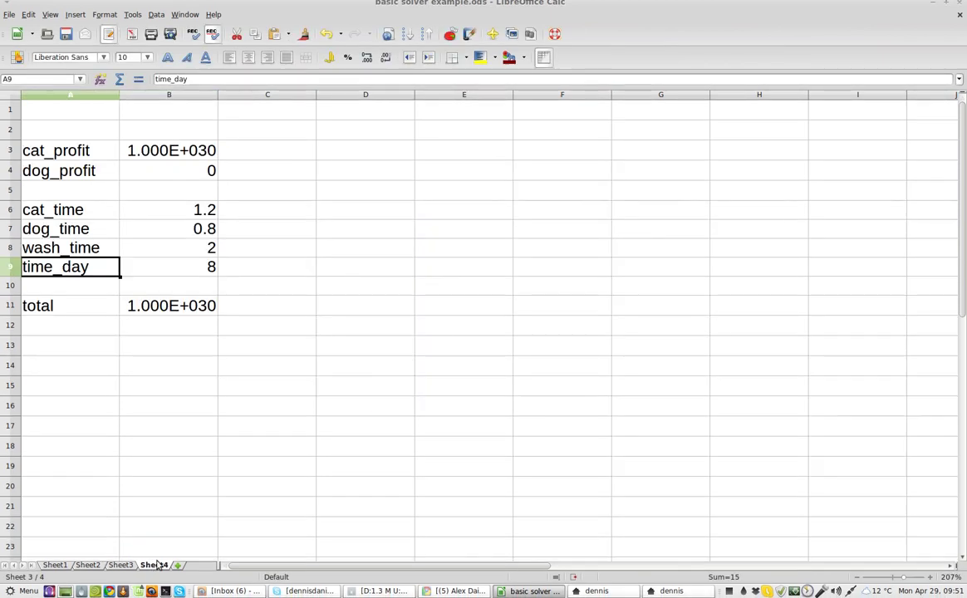
pyautogui.click(133, 21)
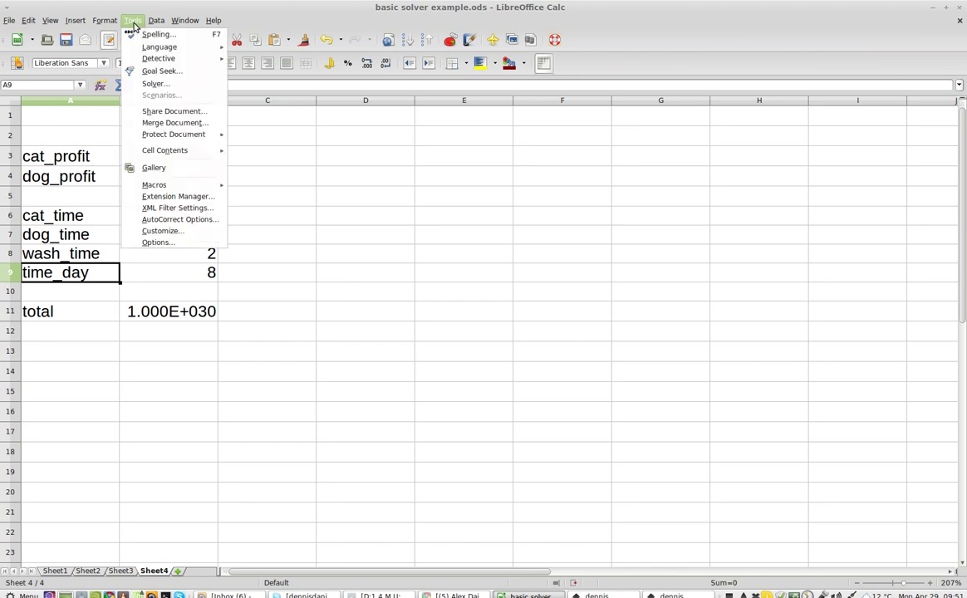
pyautogui.click(151, 84)
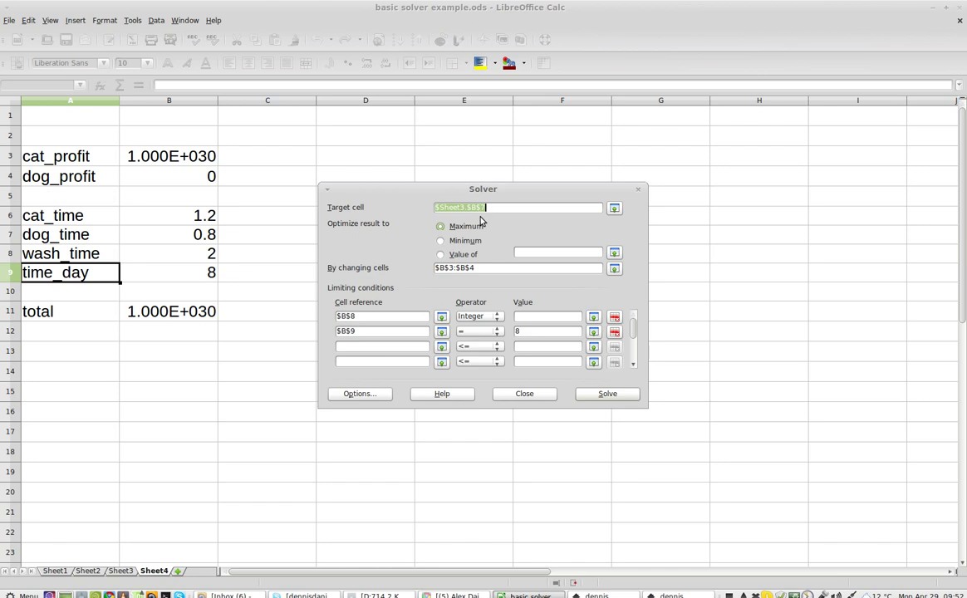
pyautogui.click(462, 210)
pyautogui.moveTo(461, 209); pyautogui.dragTo(444, 208)
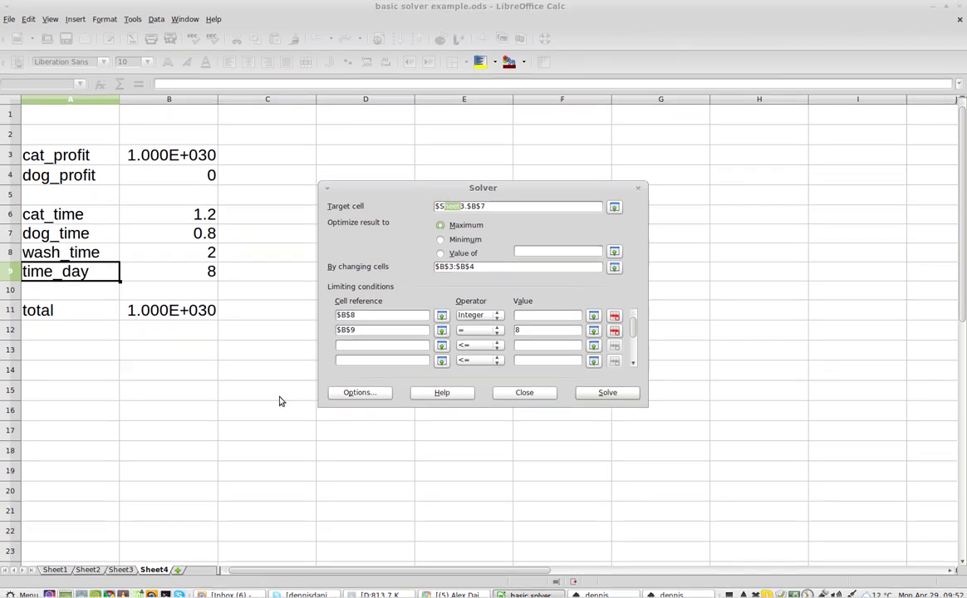
# - Reopen the Solver on Sheet3 and set its target cell to the total in B5
pyautogui.click(123, 565)
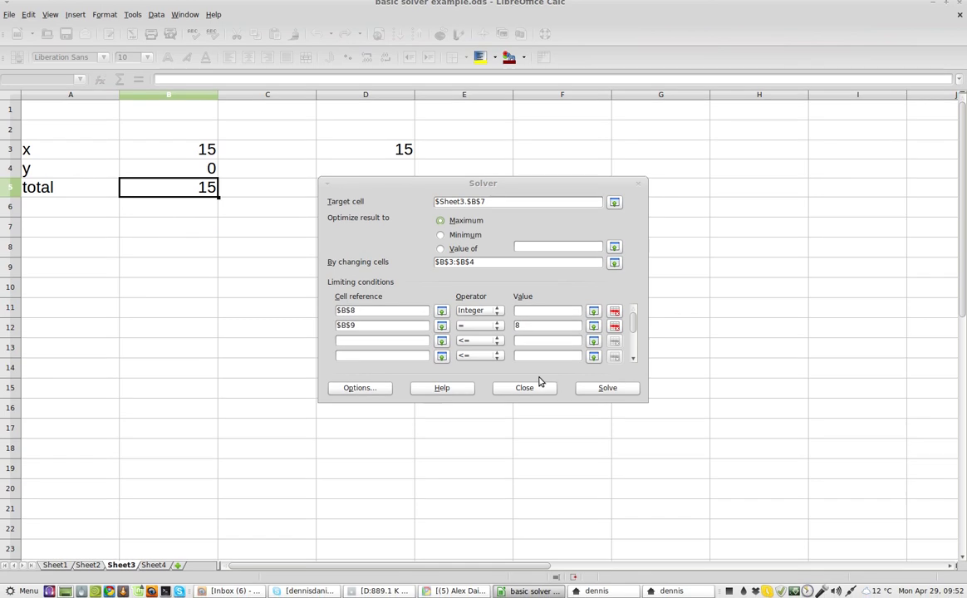
pyautogui.click(539, 387)
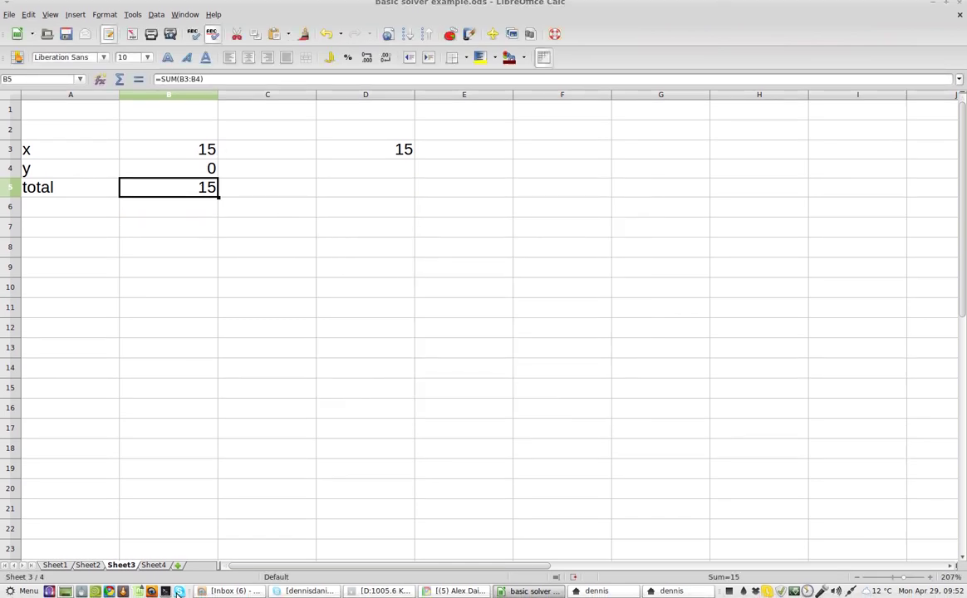
pyautogui.click(157, 20)
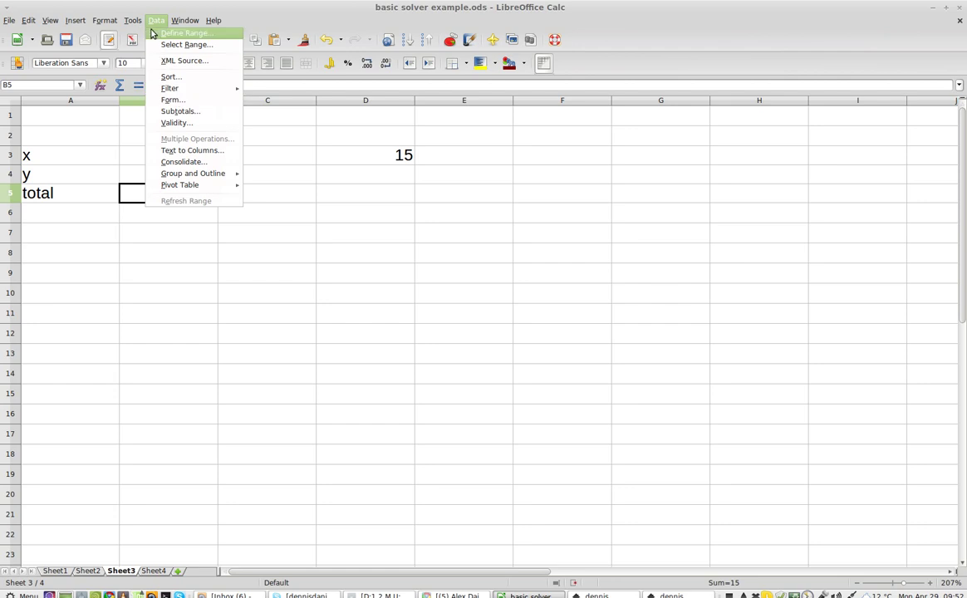
pyautogui.click(133, 21)
pyautogui.click(132, 82)
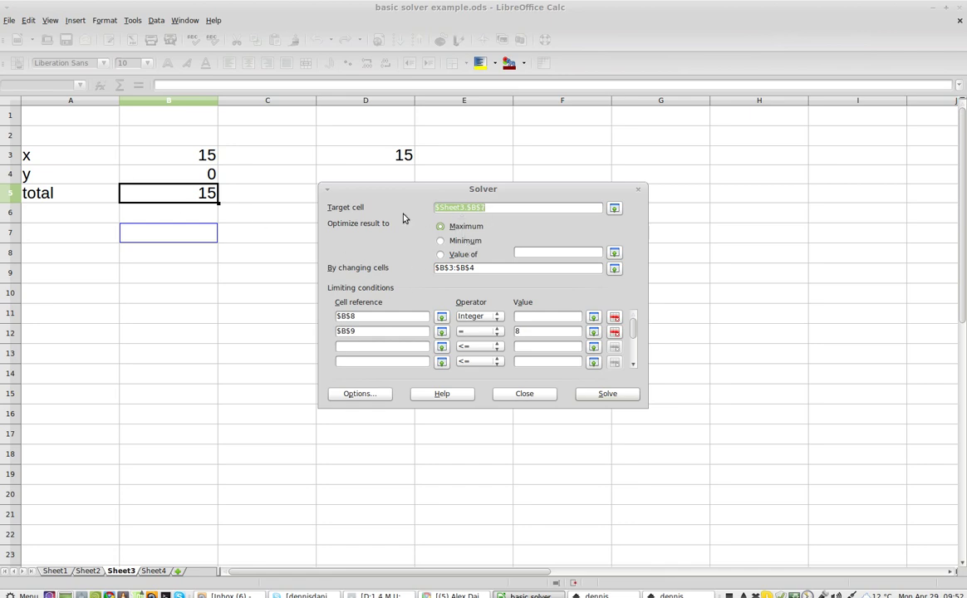
pyautogui.click(187, 198)
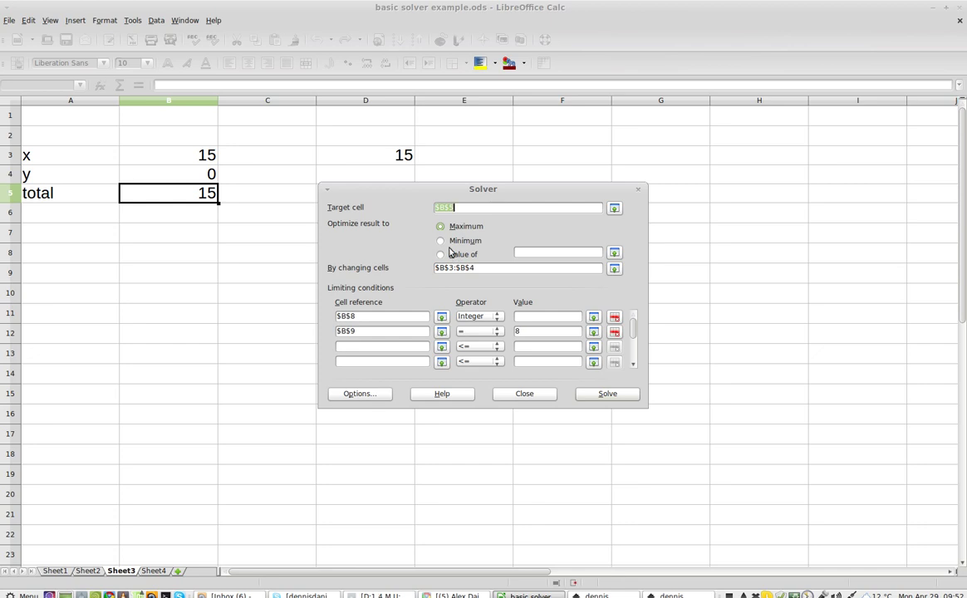
# - Set the Solver to optimize to the value of cell B3 and remove both limiting conditions
pyautogui.click(456, 254)
pyautogui.click(406, 156)
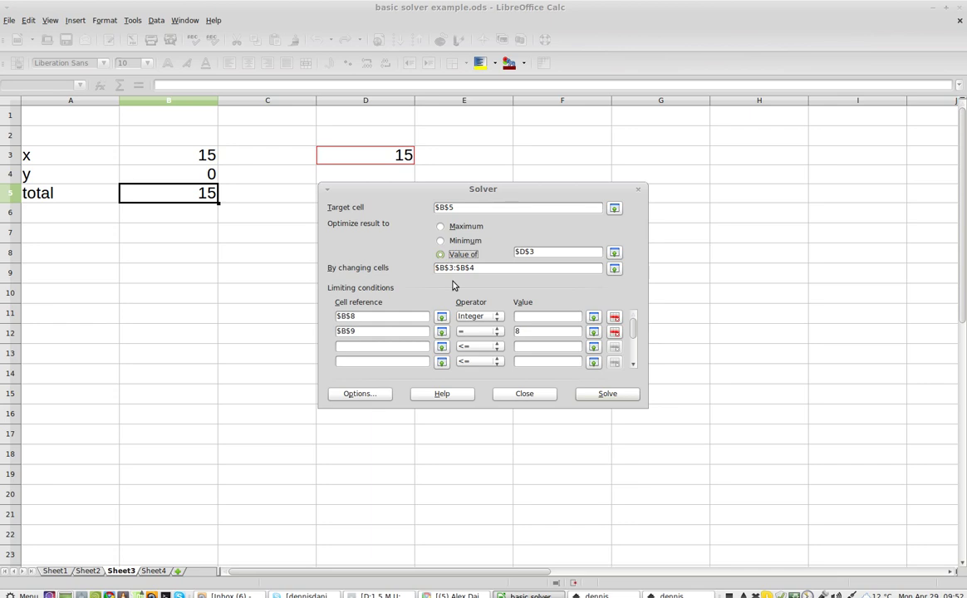
pyautogui.moveTo(190, 155); pyautogui.dragTo(190, 176)
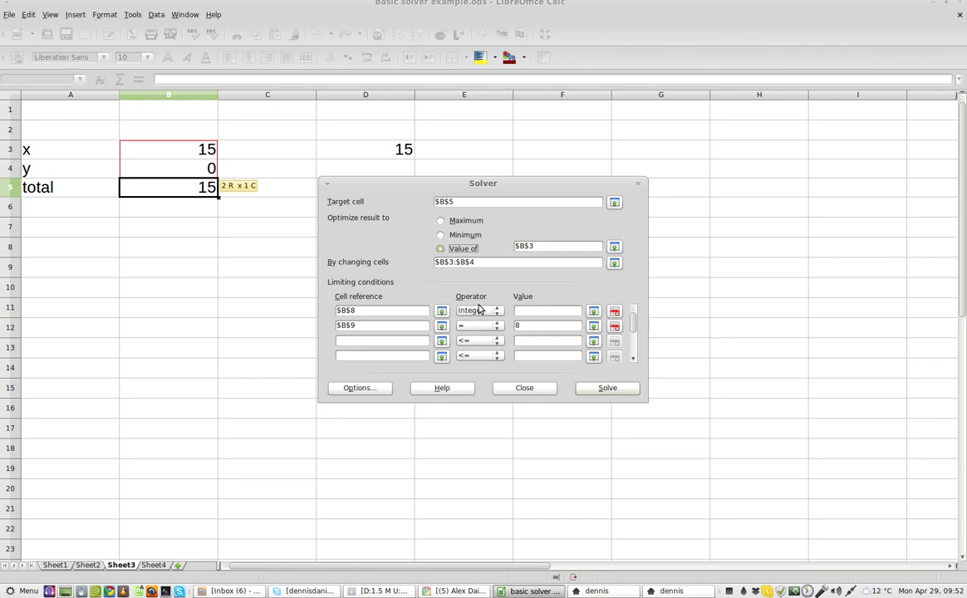
pyautogui.click(614, 311)
pyautogui.click(614, 311)
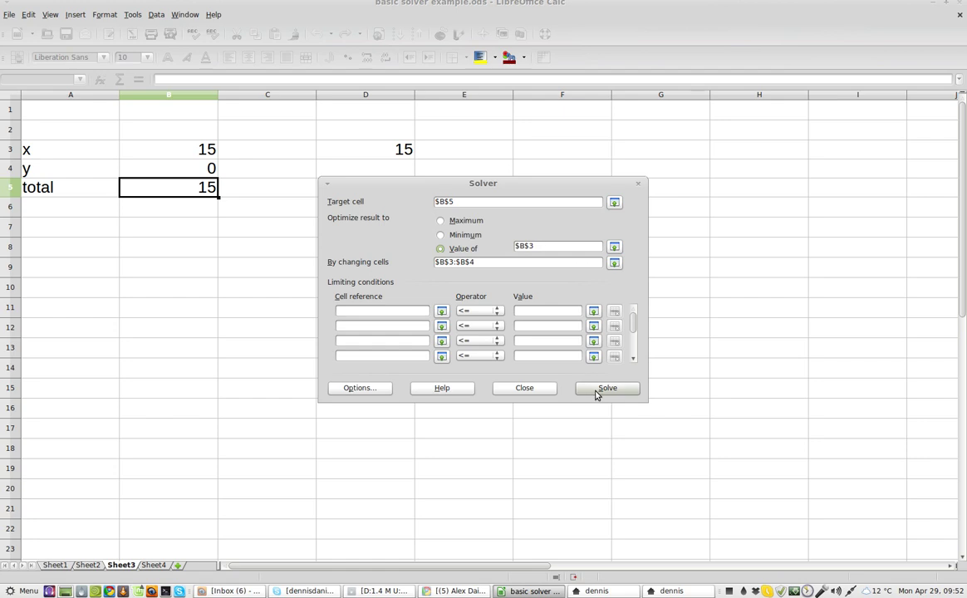
# - Run the Solver with these settings and restore the previous values
pyautogui.click(595, 395)
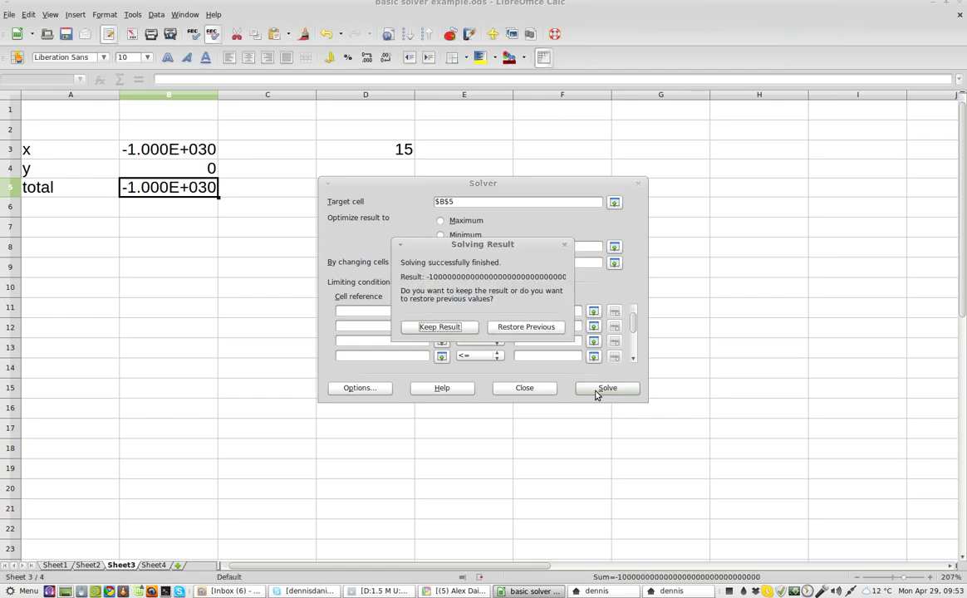
pyautogui.click(508, 328)
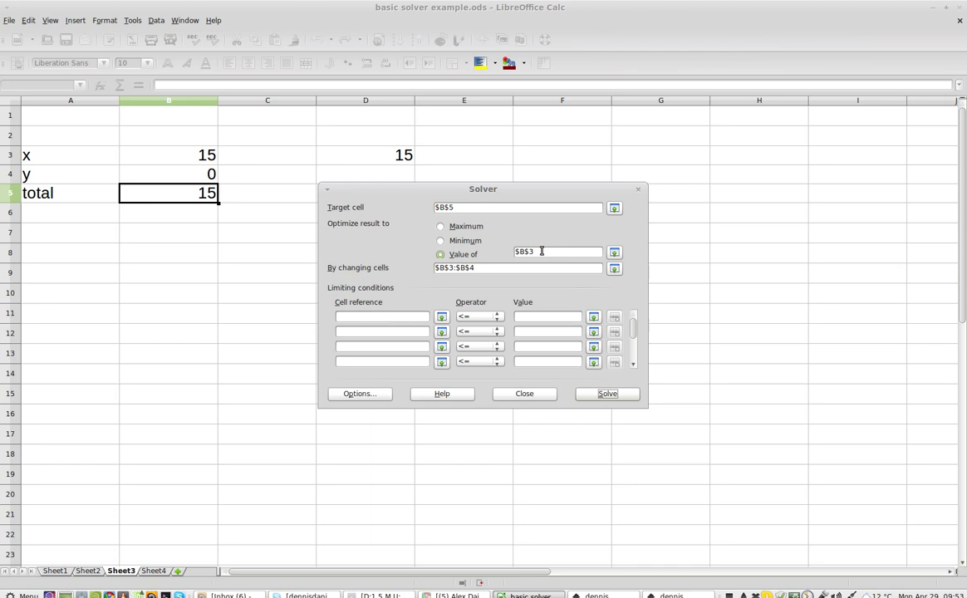
# - Set the Solver's desired result to the value of cell D3, keeping B5 as the target cell
pyautogui.doubleClick(533, 252)
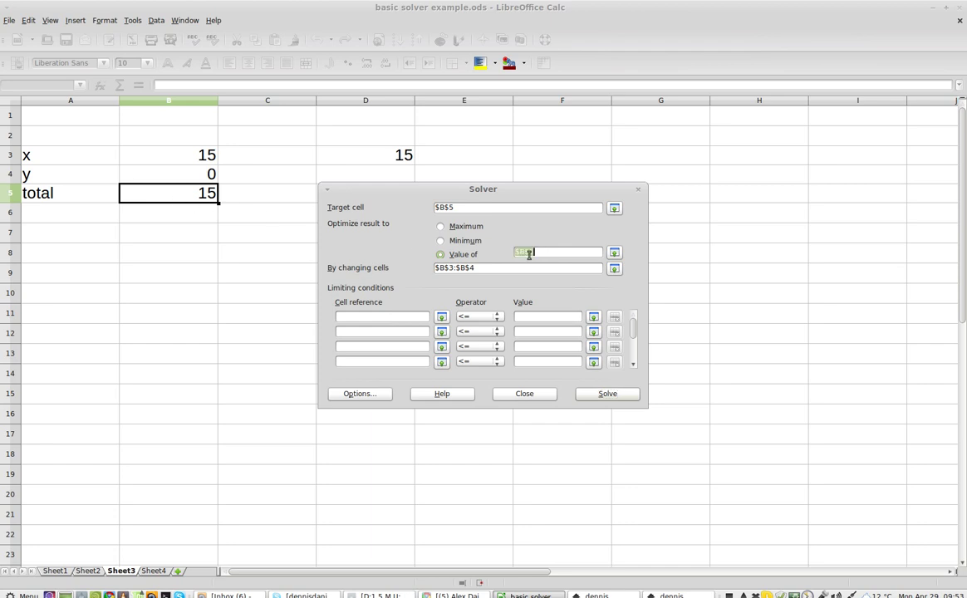
pyautogui.click(372, 163)
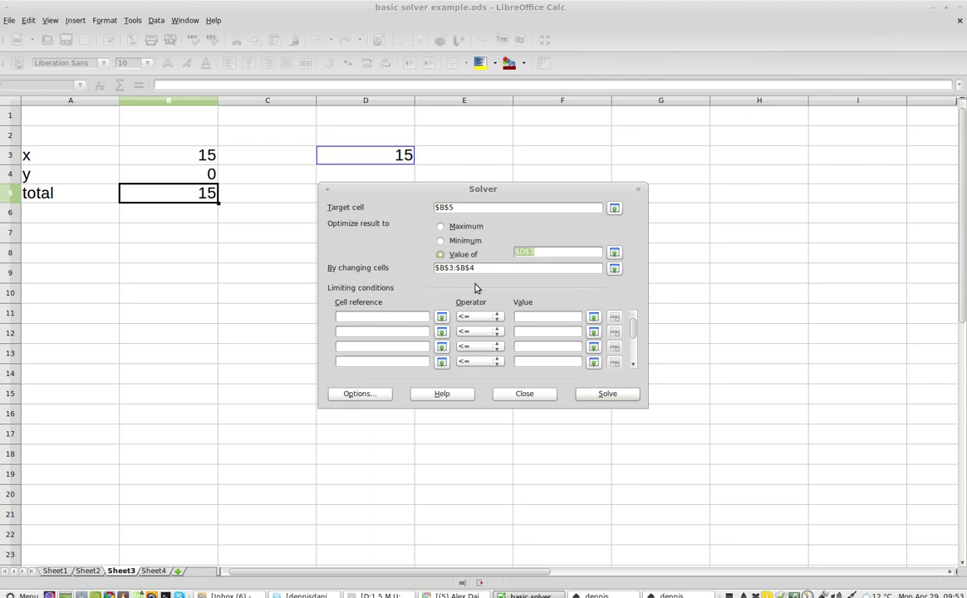
pyautogui.doubleClick(469, 210)
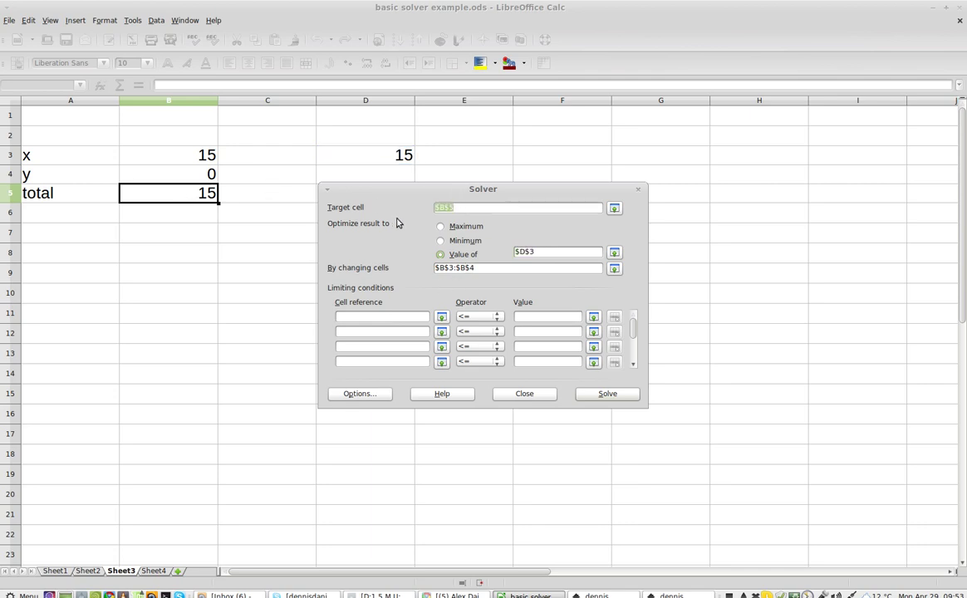
pyautogui.click(462, 254)
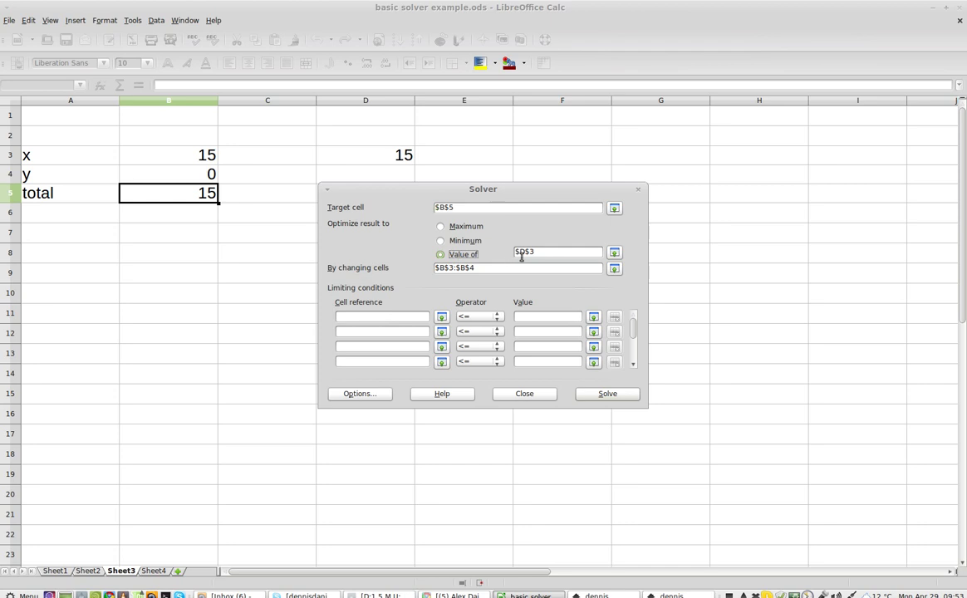
pyautogui.click(394, 159)
# - Set the changing cells to B3:B4, run the Solver and keep the result
pyautogui.doubleClick(453, 269)
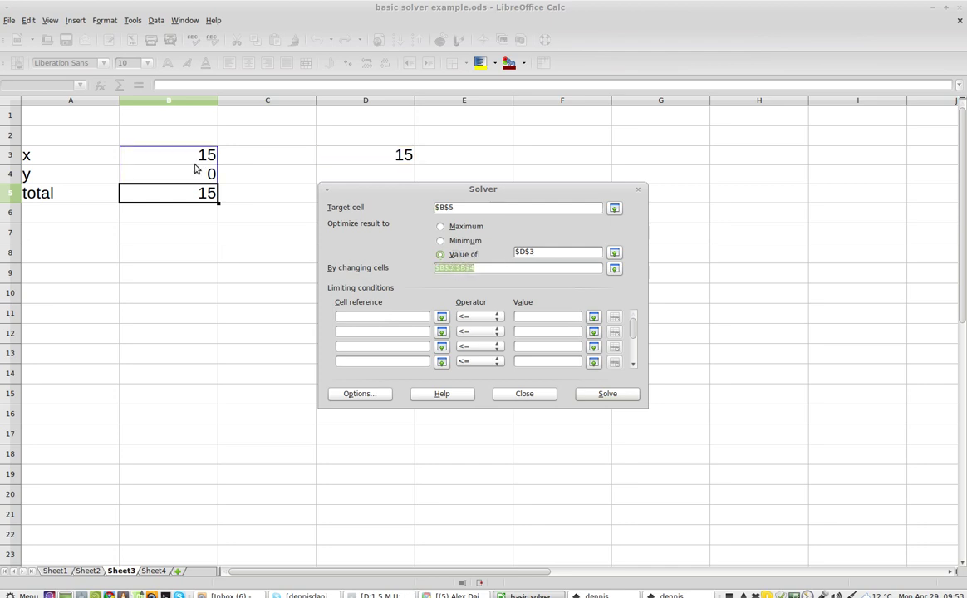
pyautogui.moveTo(180, 154); pyautogui.dragTo(190, 174)
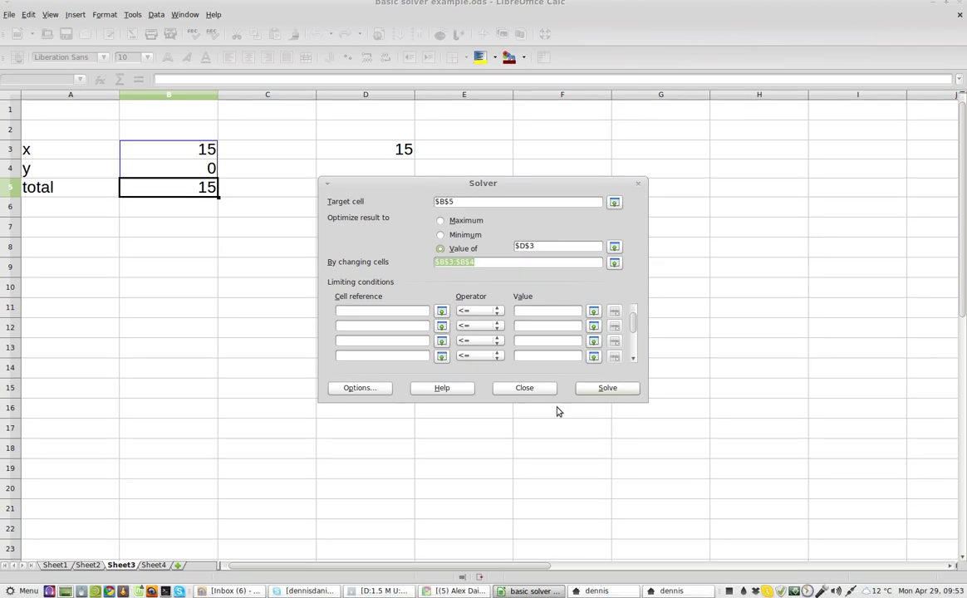
pyautogui.click(619, 391)
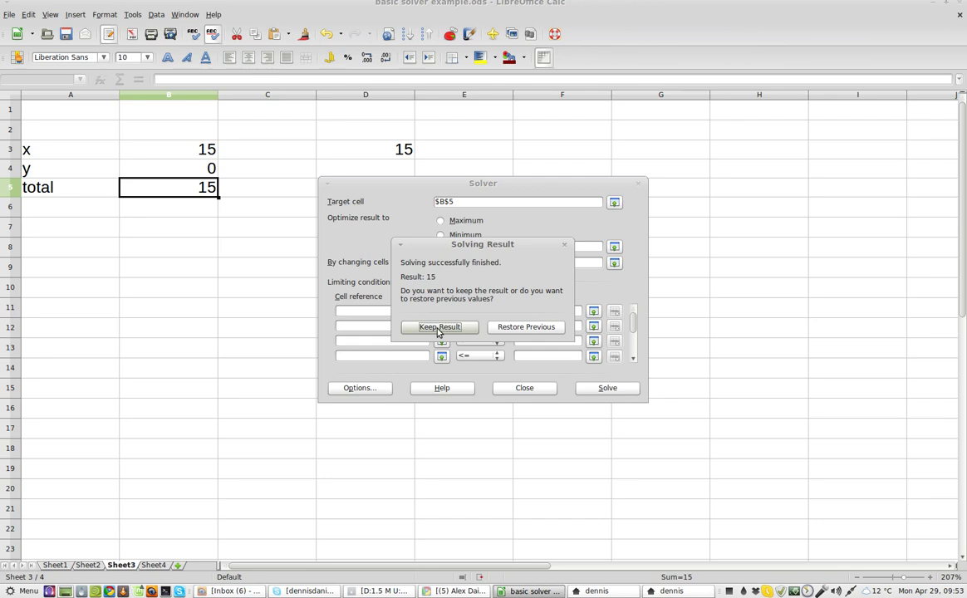
pyautogui.click(438, 327)
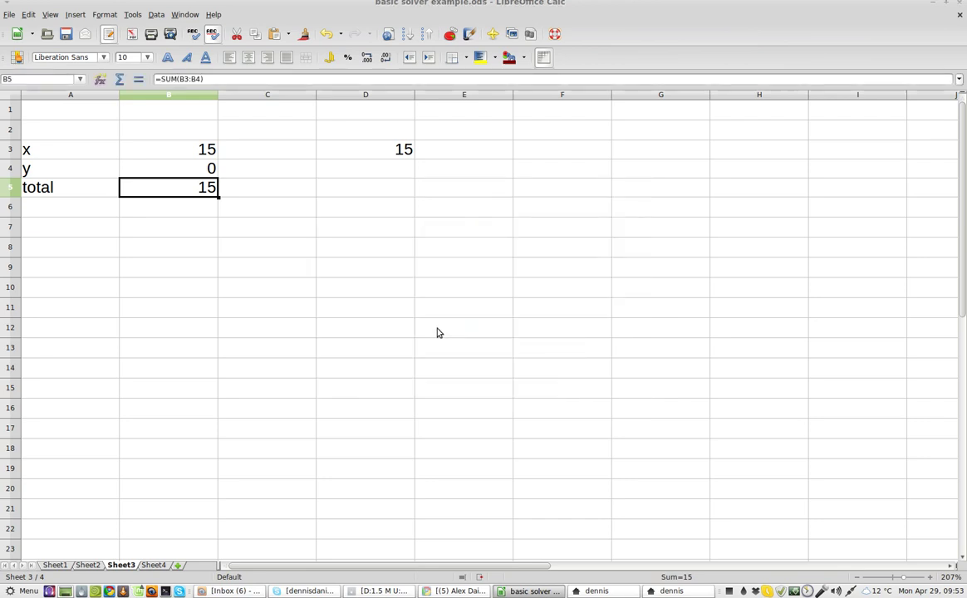
# - Enter 450 in cell D4 and clear the y label from cell A4
pyautogui.click(403, 173)
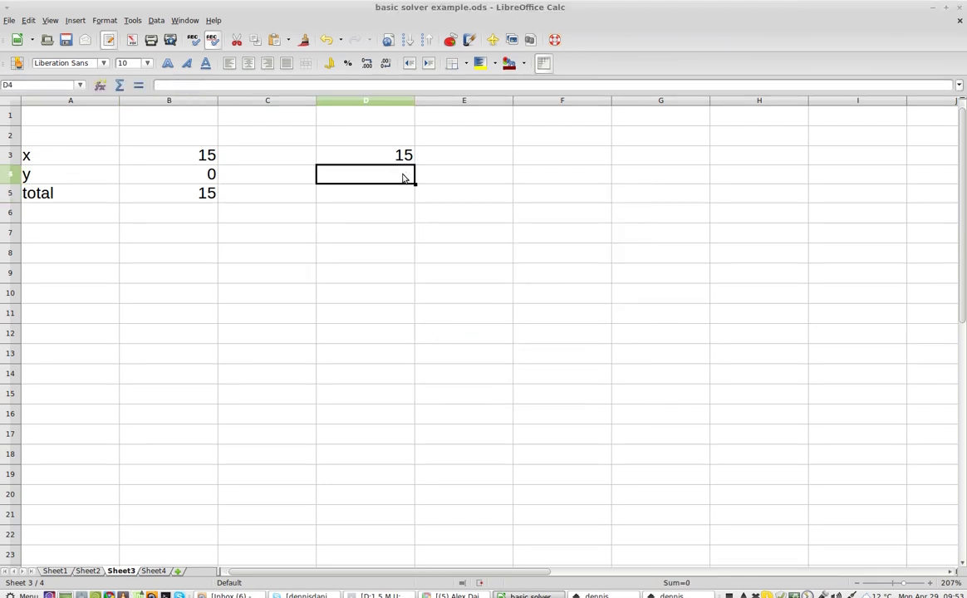
pyautogui.write('450')
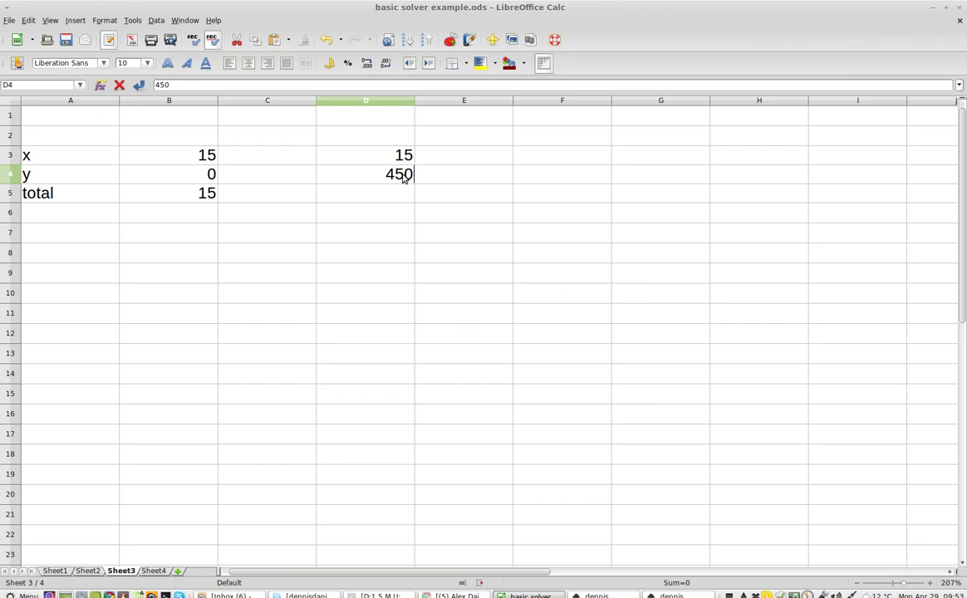
pyautogui.click(71, 178)
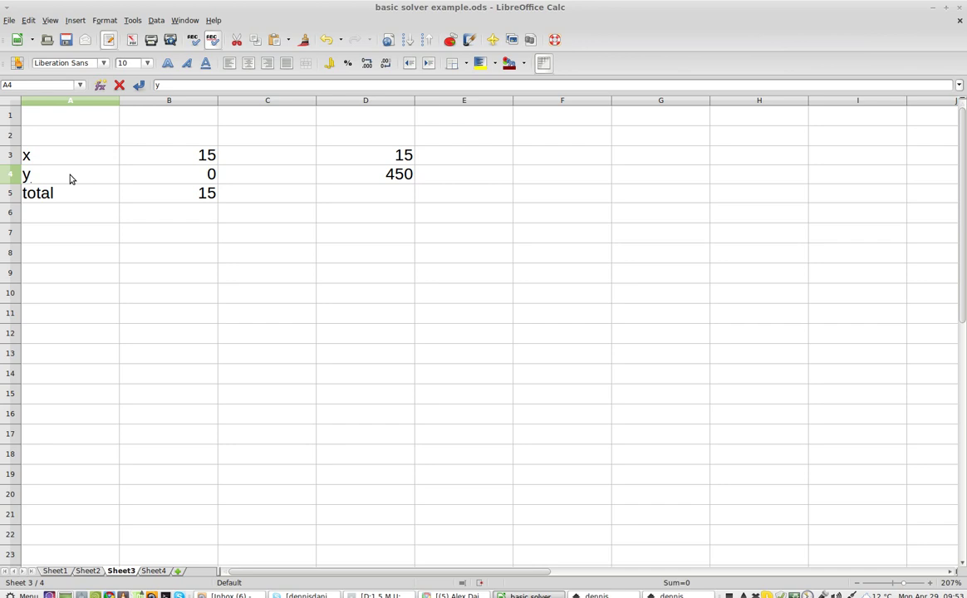
pyautogui.doubleClick(71, 177)
pyautogui.write('+')
pyautogui.press('BackSpace')
pyautogui.press('BackSpace')
# - Start a formula in cell B4 in place of its value
pyautogui.click(194, 175)
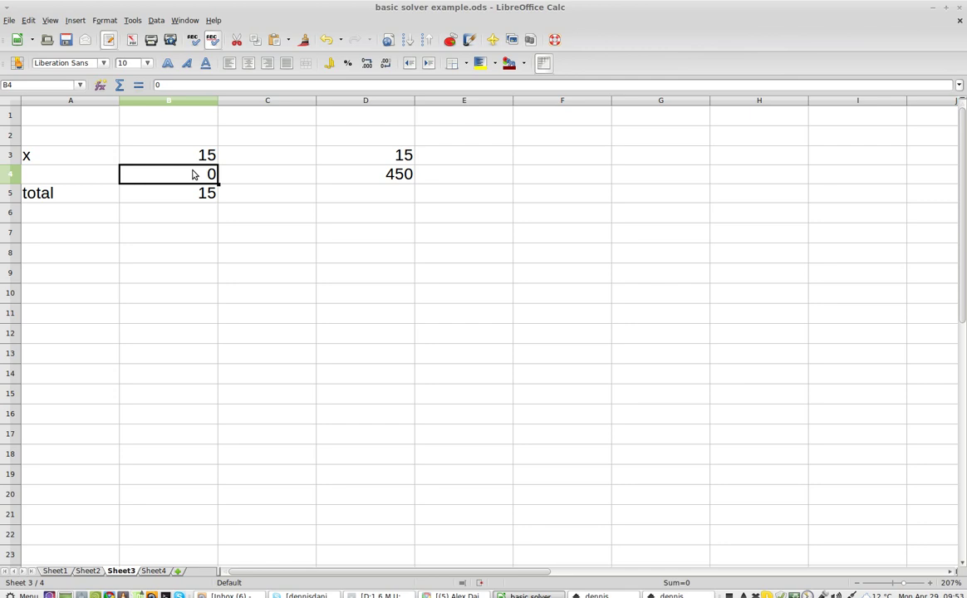
pyautogui.write('=')
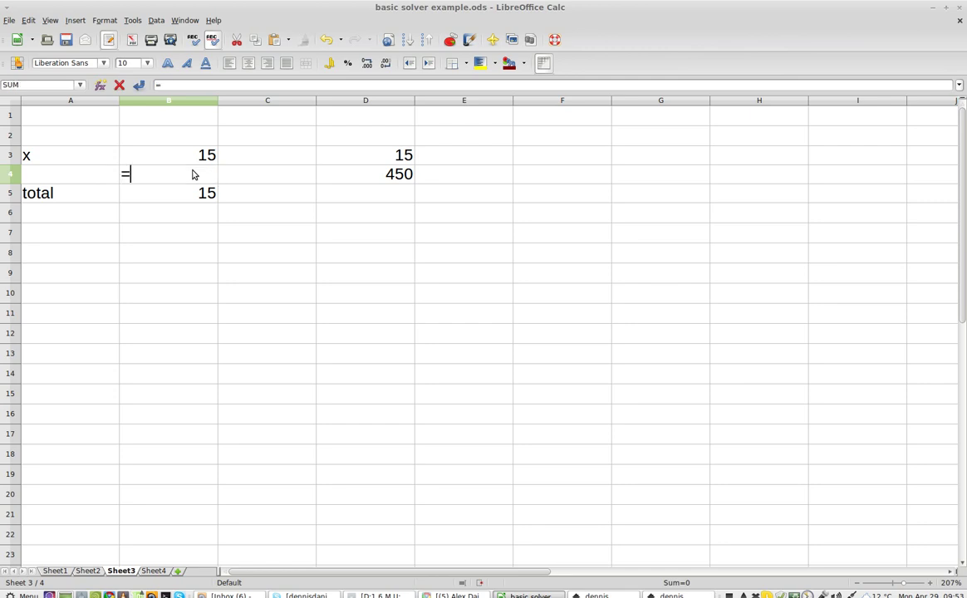
pyautogui.click(62, 154)
pyautogui.click(160, 175)
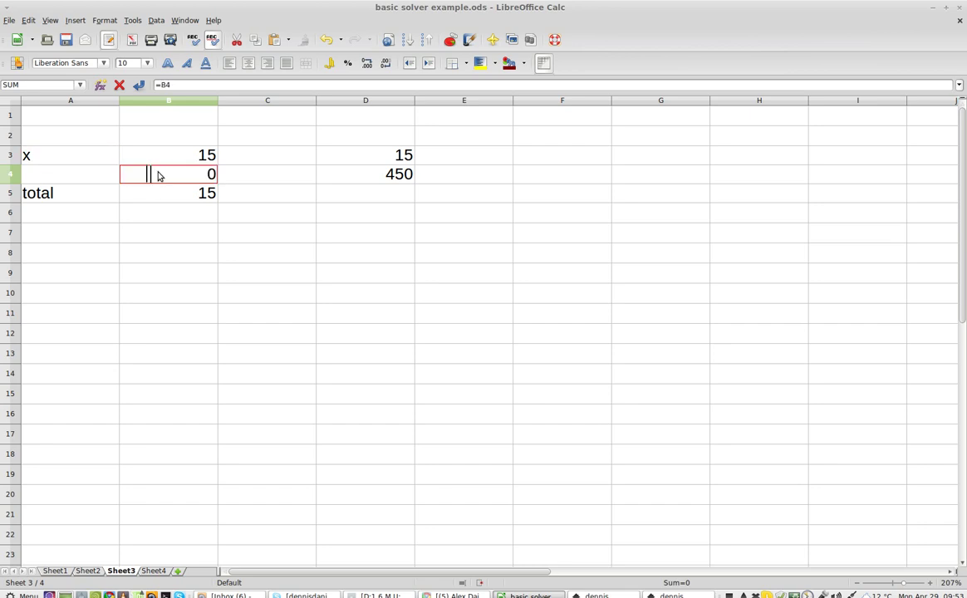
pyautogui.click(72, 154)
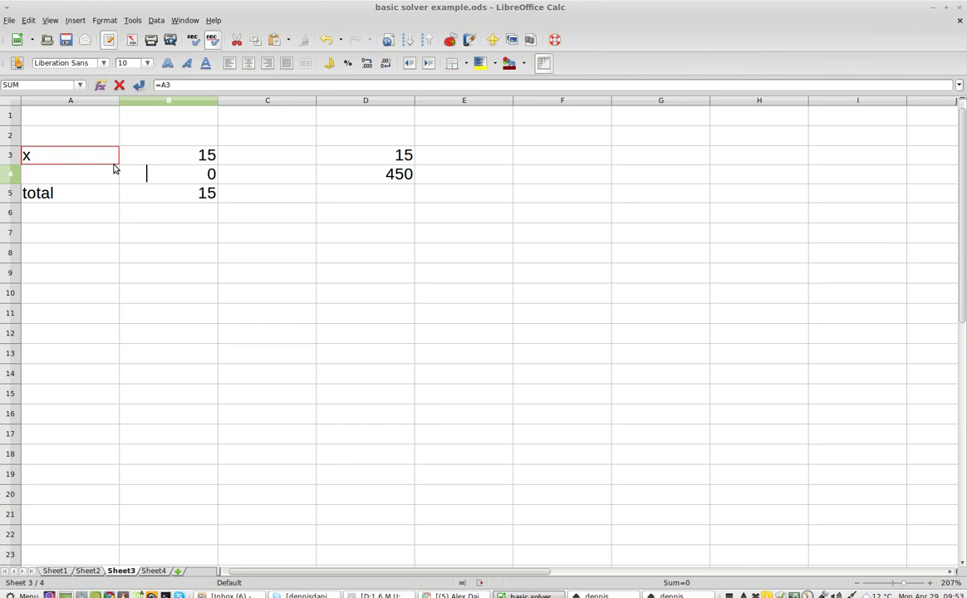
pyautogui.click(164, 177)
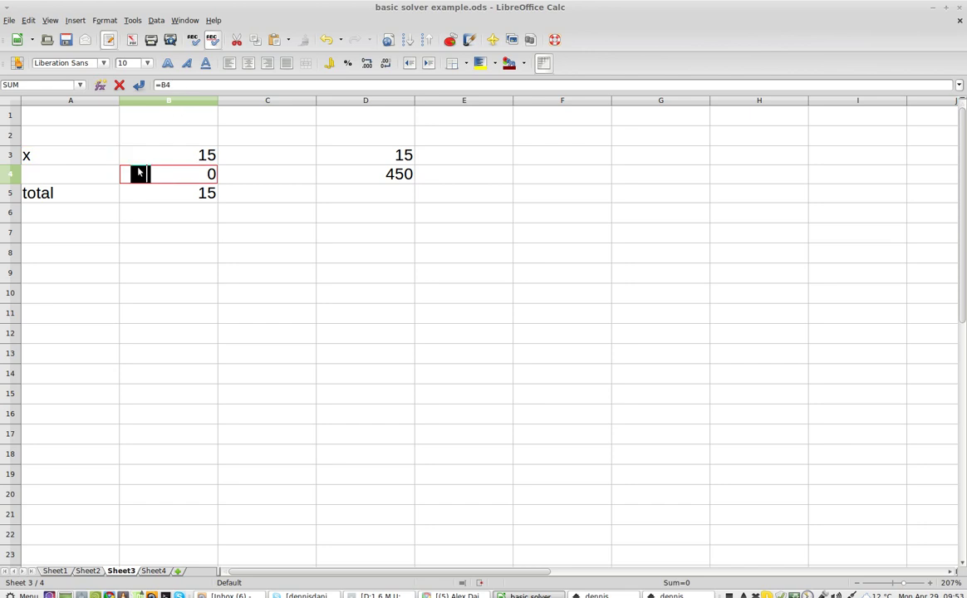
pyautogui.click(66, 157)
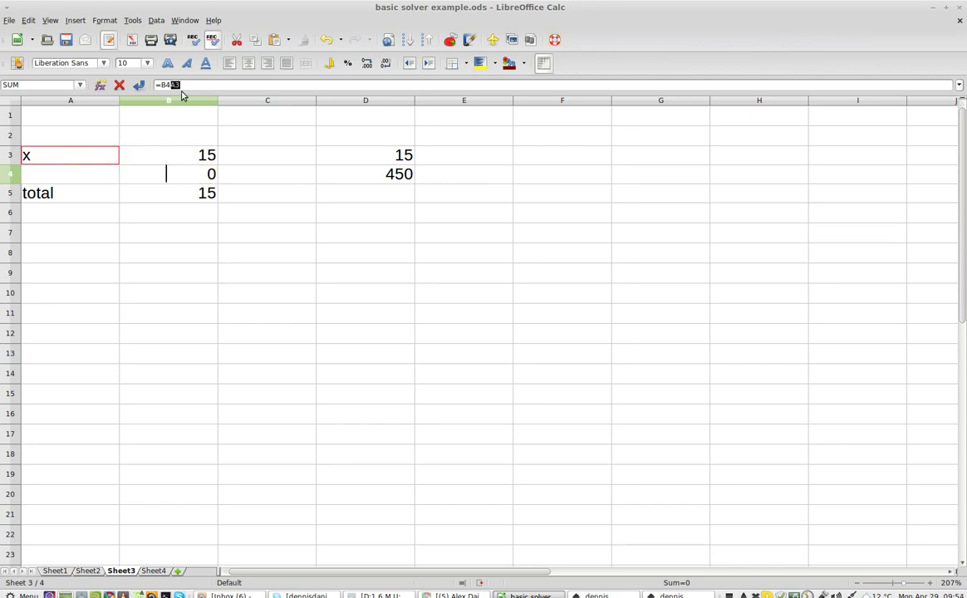
pyautogui.press('BackSpace')
pyautogui.press('BackSpace')
pyautogui.press('BackSpace')
pyautogui.press('BackSpace')
# - Complete the formula in cell B4 as =B3+1
pyautogui.click(169, 143)
pyautogui.click(180, 84)
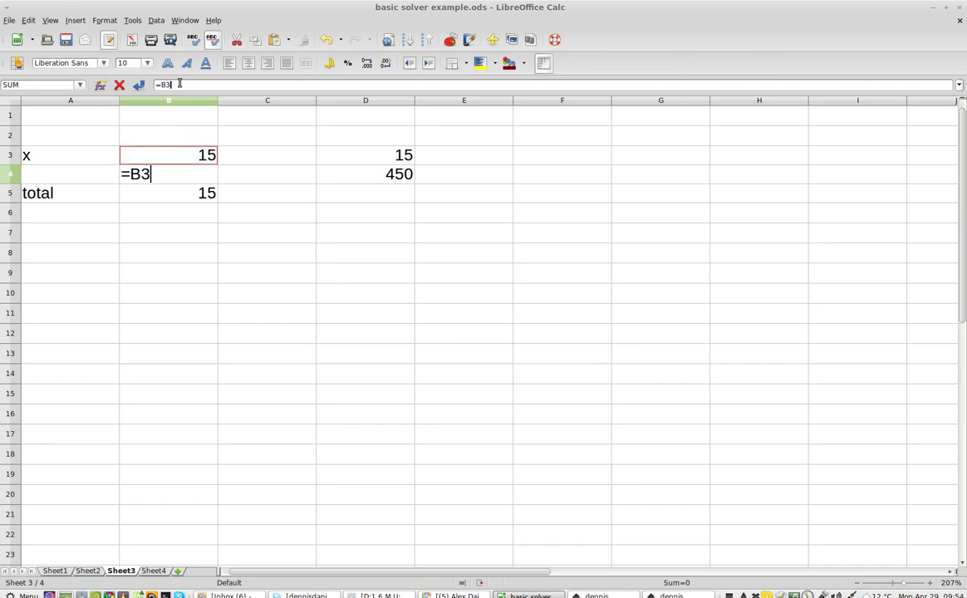
pyautogui.write('+1')
pyautogui.press('Return')
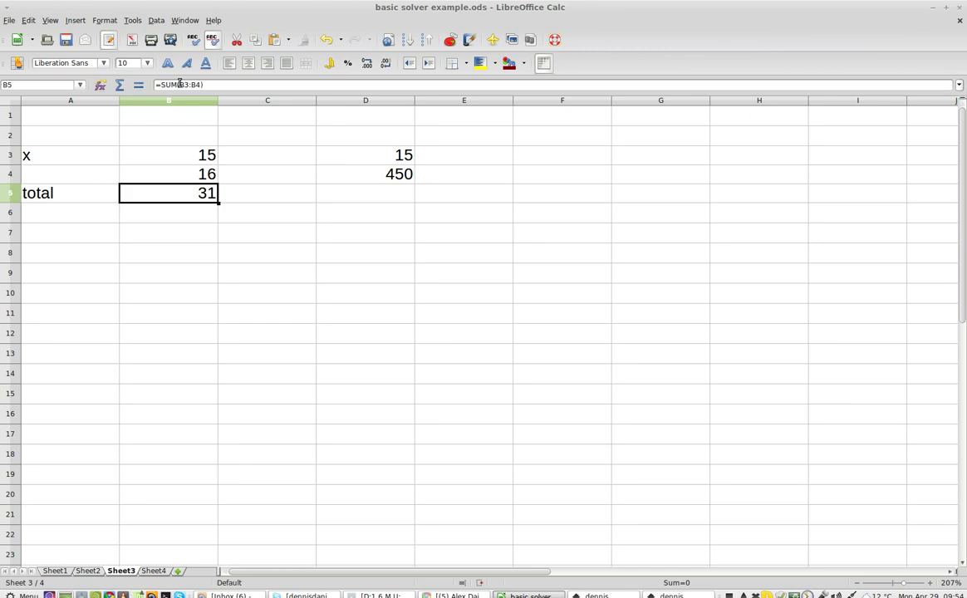
# - Solve for target cell B5 to reach the value of cell D4 by changing B3:B4, and keep the result
pyautogui.click(188, 160)
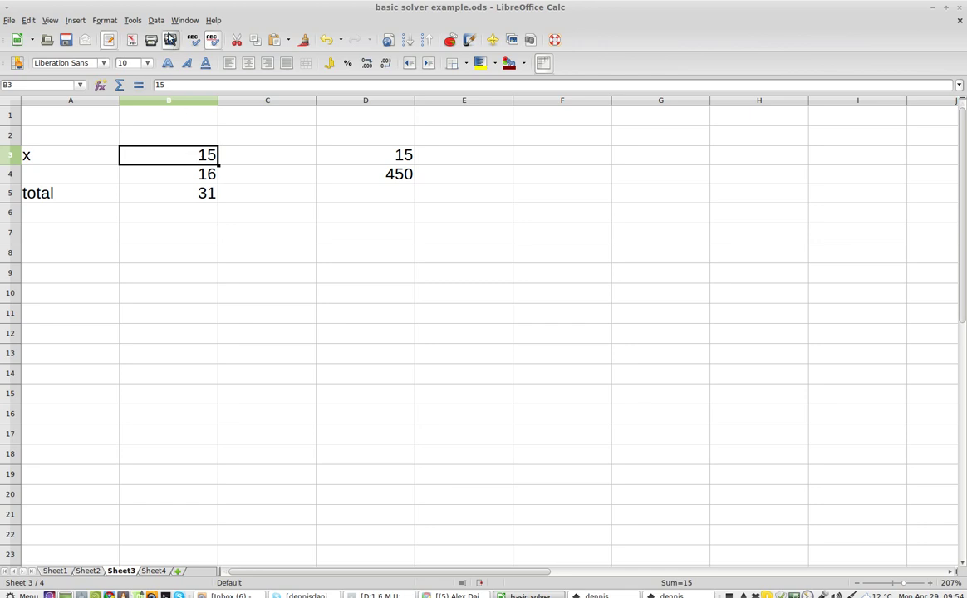
pyautogui.click(133, 21)
pyautogui.moveTo(152, 23)
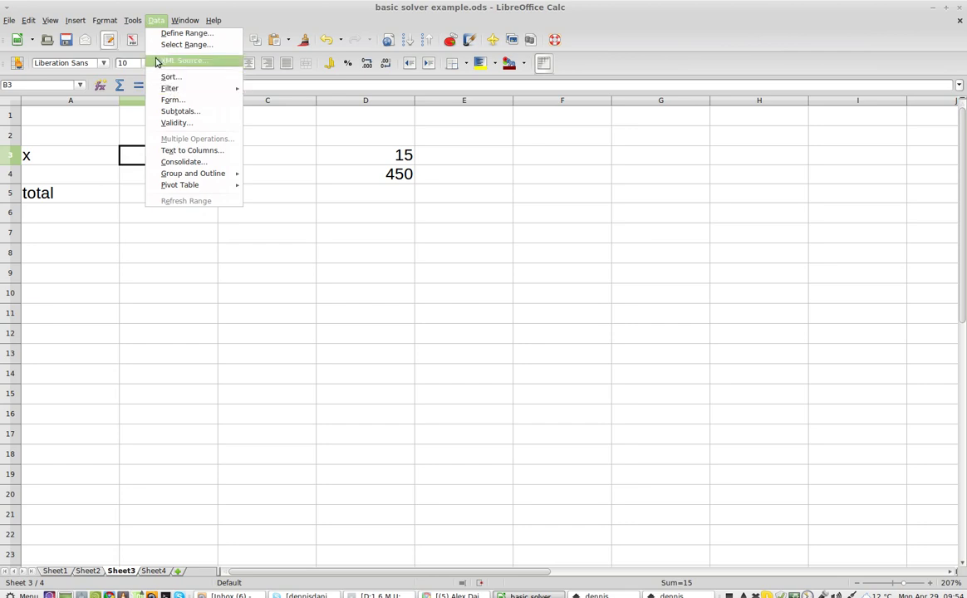
pyautogui.click(155, 86)
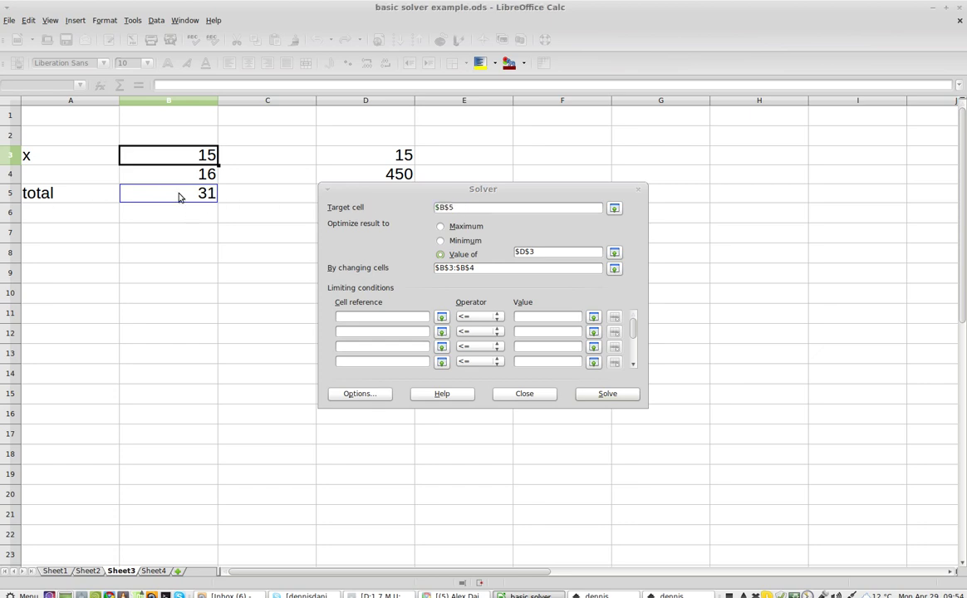
pyautogui.click(462, 254)
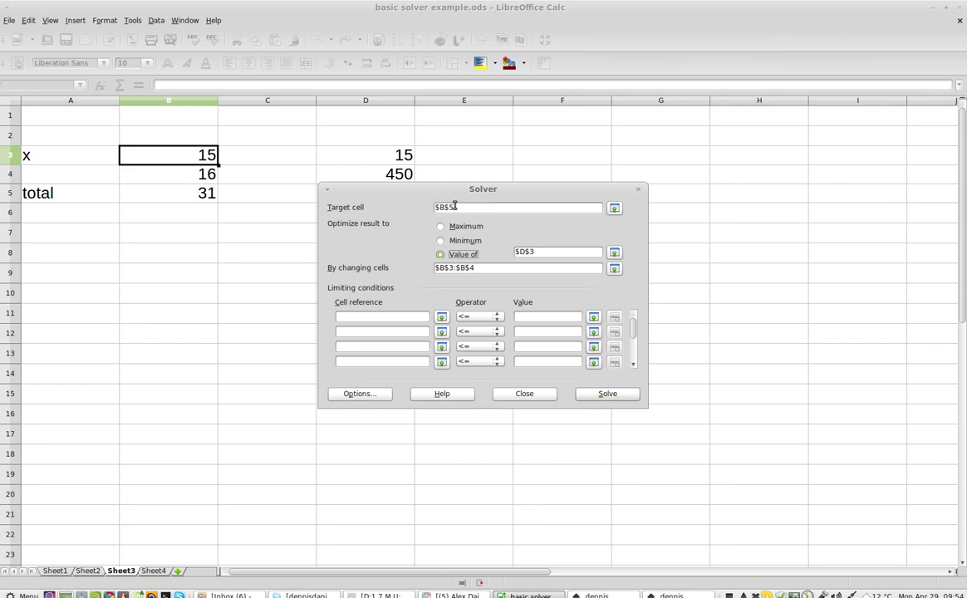
pyautogui.moveTo(447, 191); pyautogui.dragTo(445, 220)
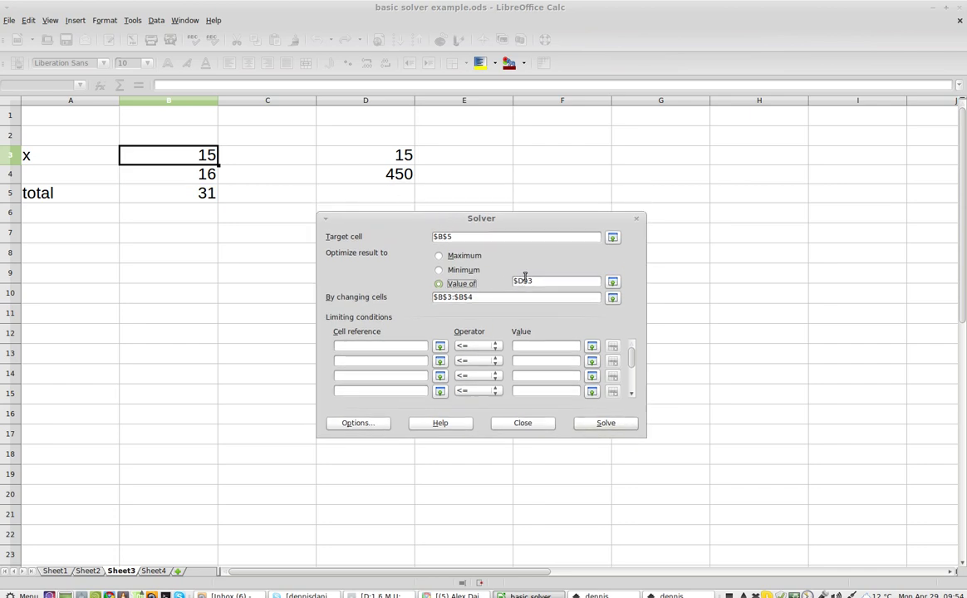
pyautogui.click(374, 173)
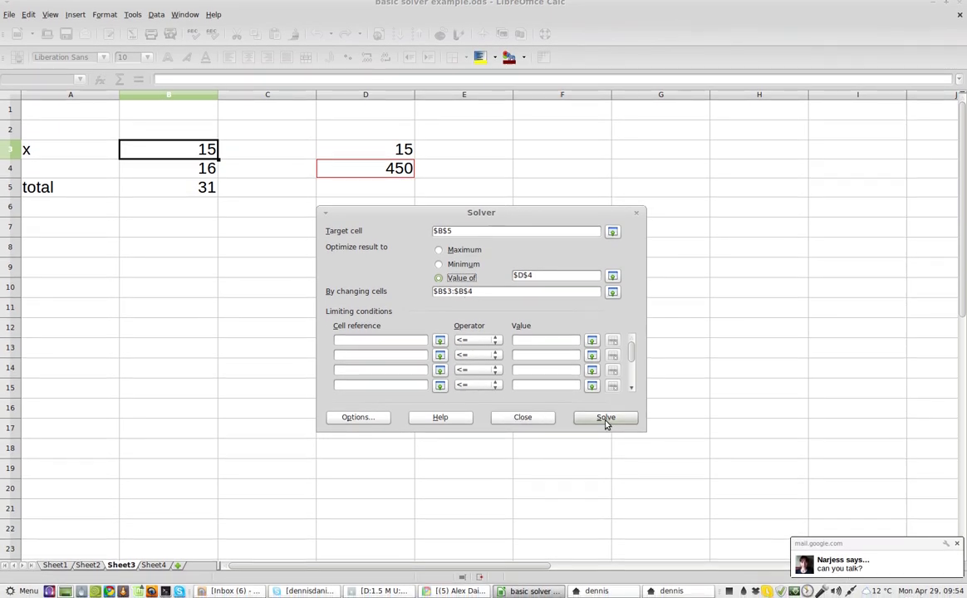
pyautogui.click(606, 425)
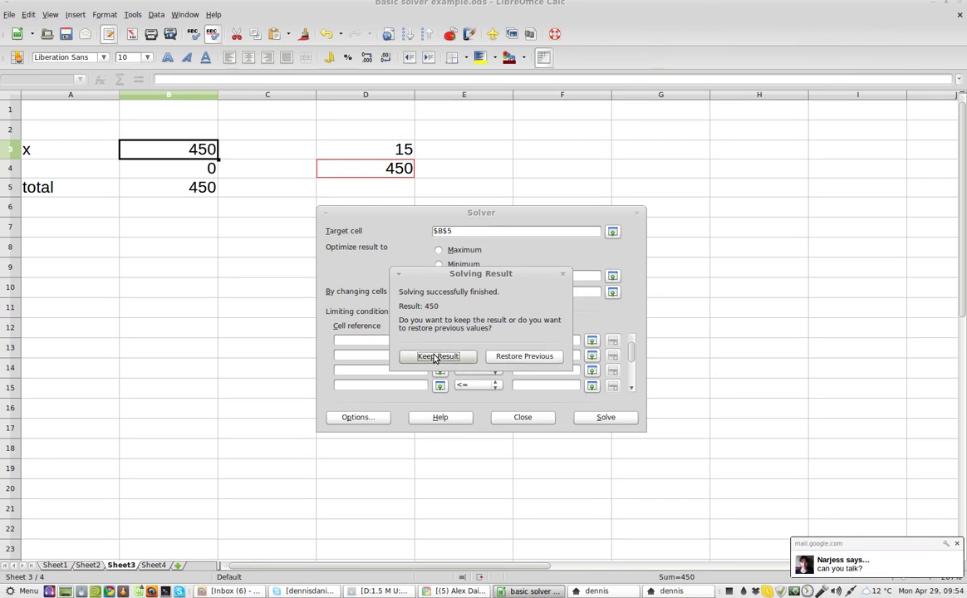
pyautogui.click(436, 358)
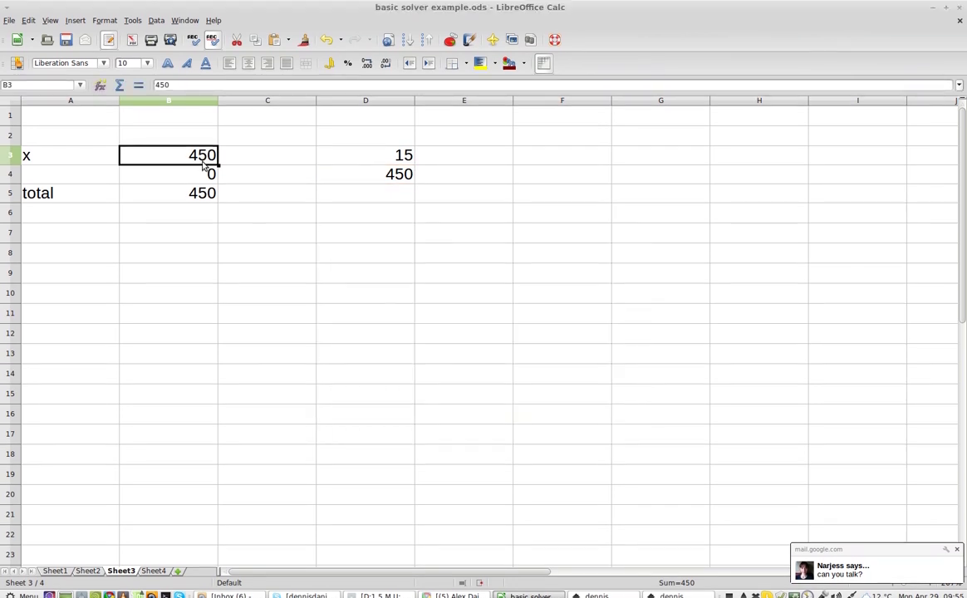
# - Switch to Sheet4 with the cat and dog profit example and open the Solver there
pyautogui.click(153, 565)
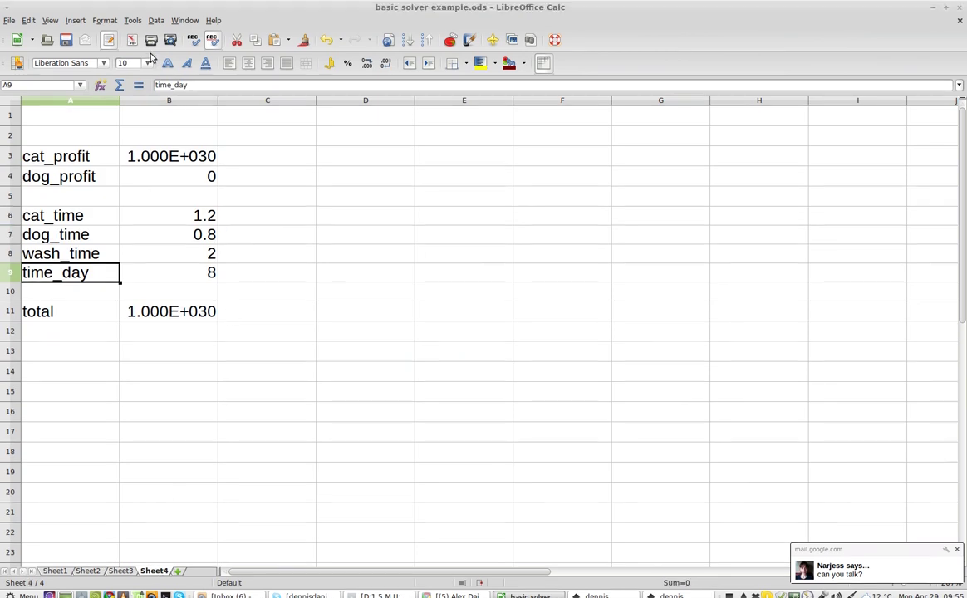
pyautogui.click(130, 20)
pyautogui.moveTo(156, 20)
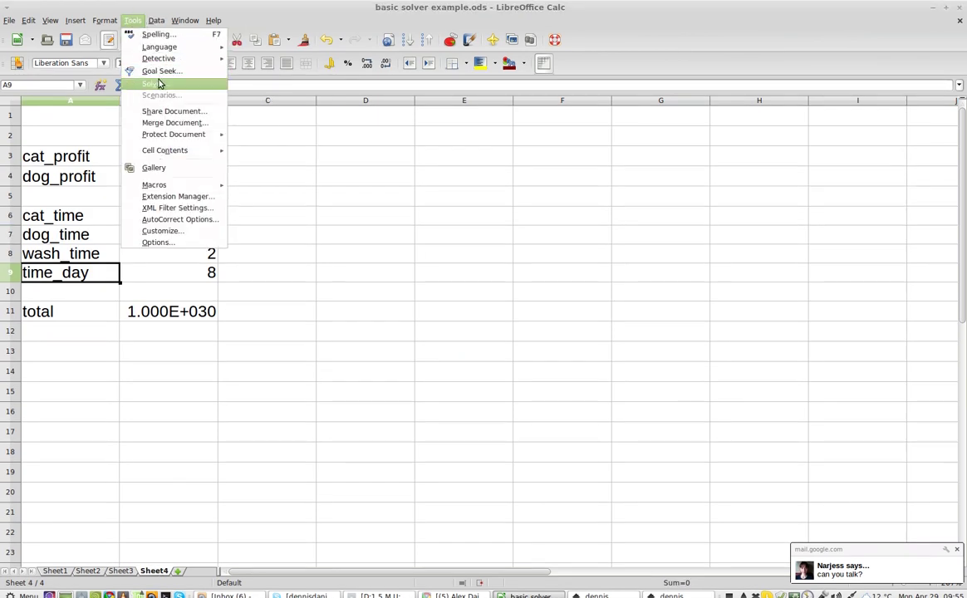
pyautogui.click(160, 83)
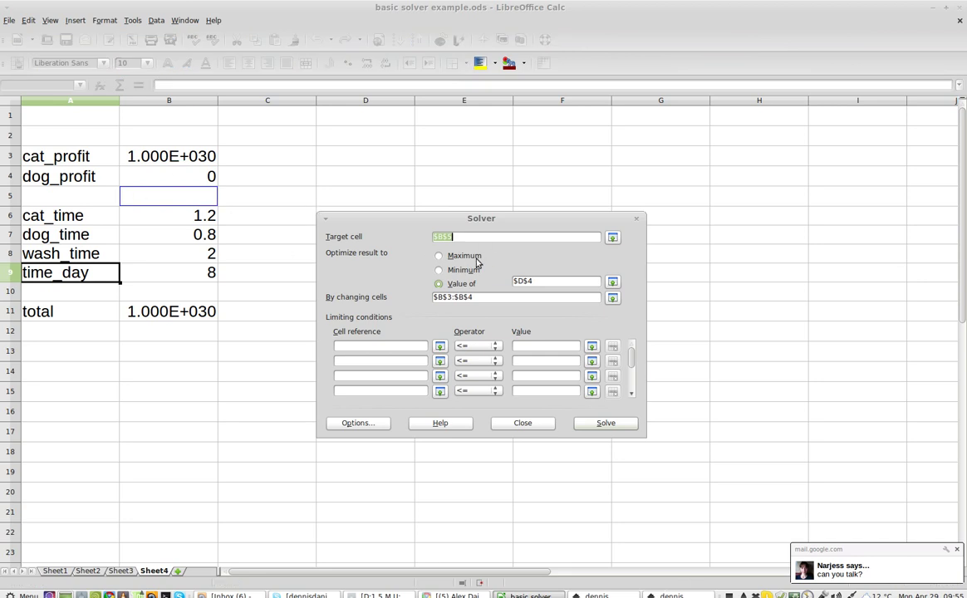